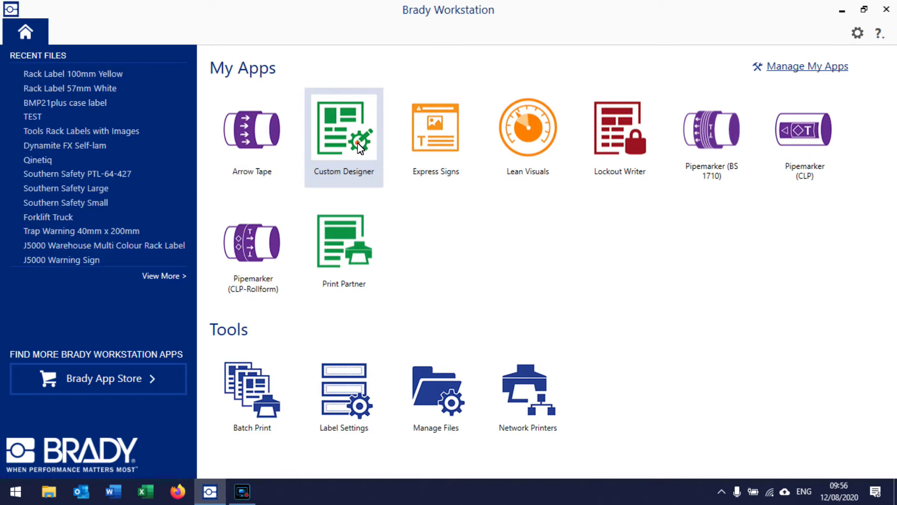
Launch Custom Designer for the S3000 printer and list its installed and recent label parts
click(359, 146)
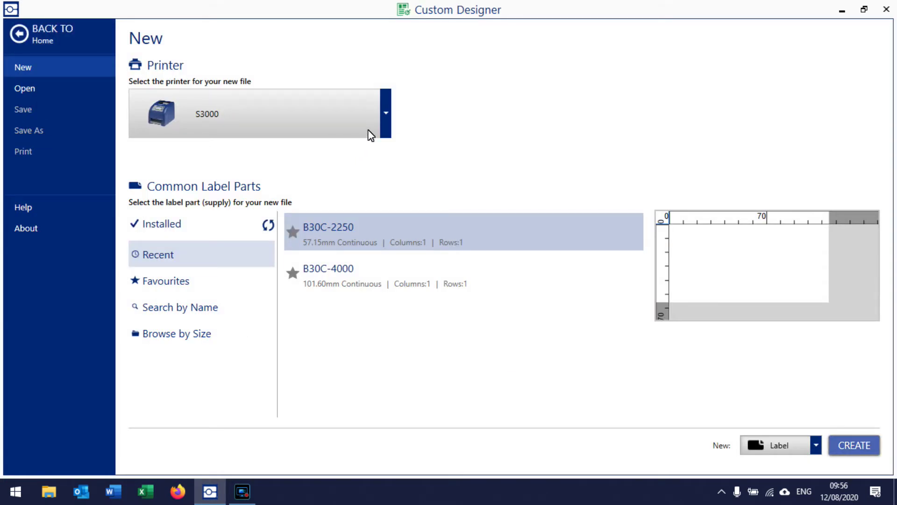
click(386, 117)
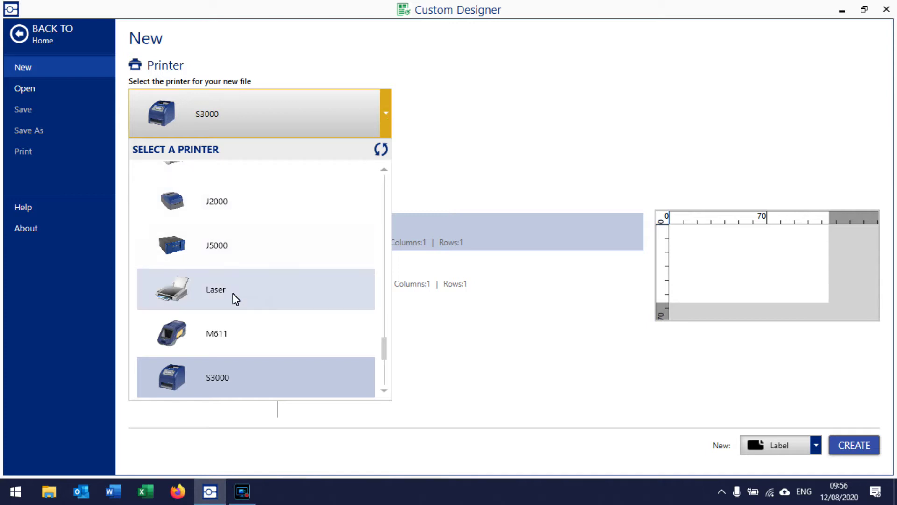
click(220, 382)
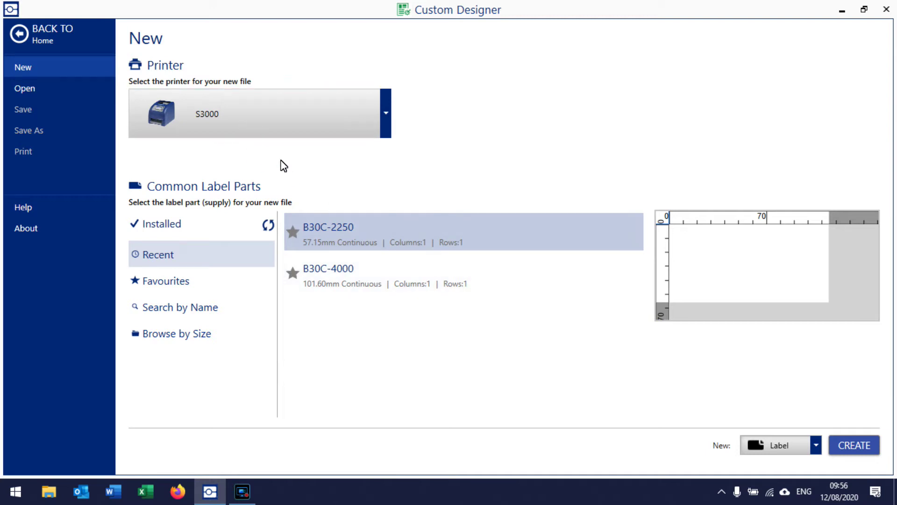
click(195, 227)
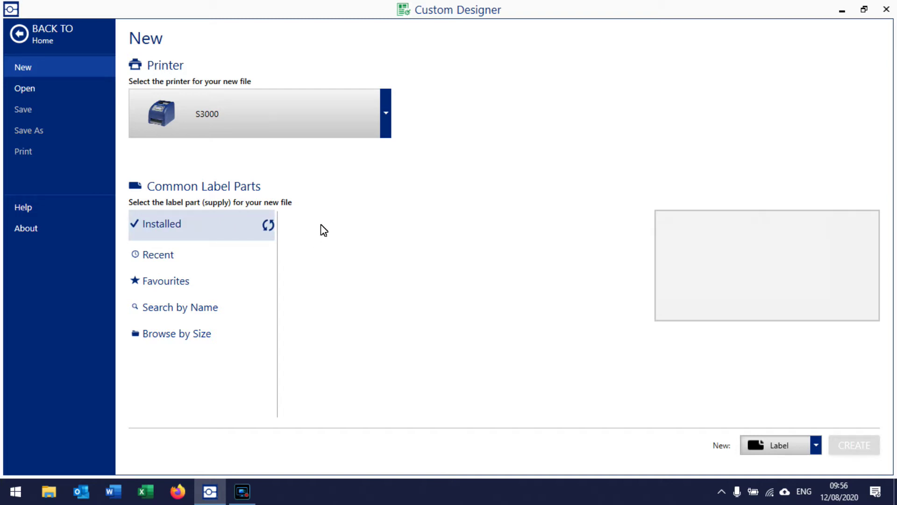
click(188, 256)
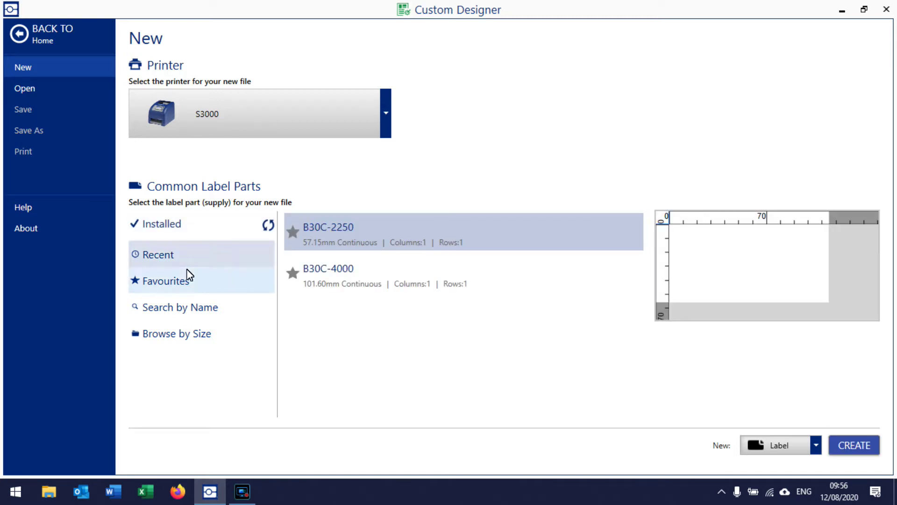
Search label parts by name for B30C-2250 and select that part
click(188, 307)
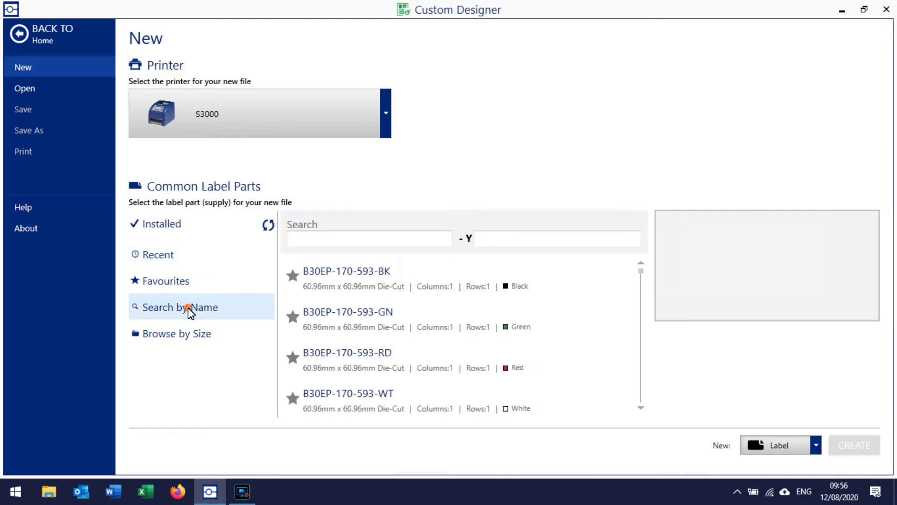
click(329, 241)
text(B3)
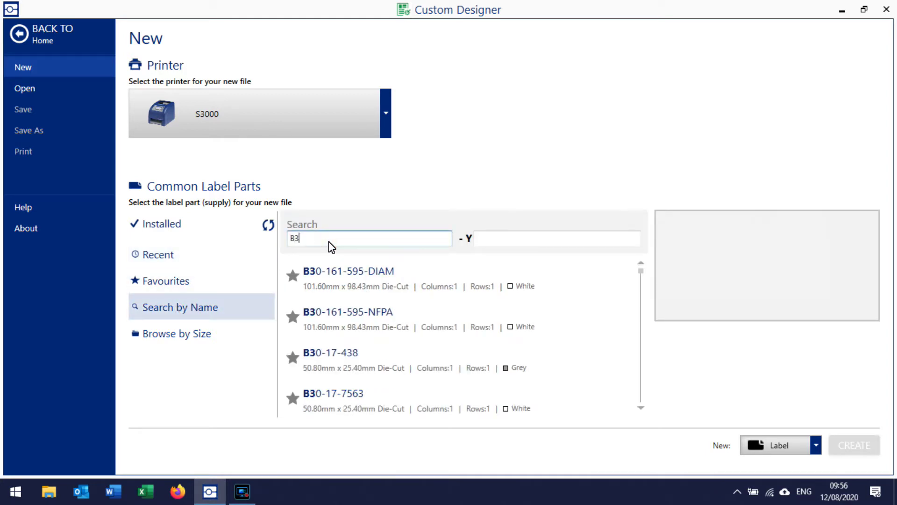
text(0C)
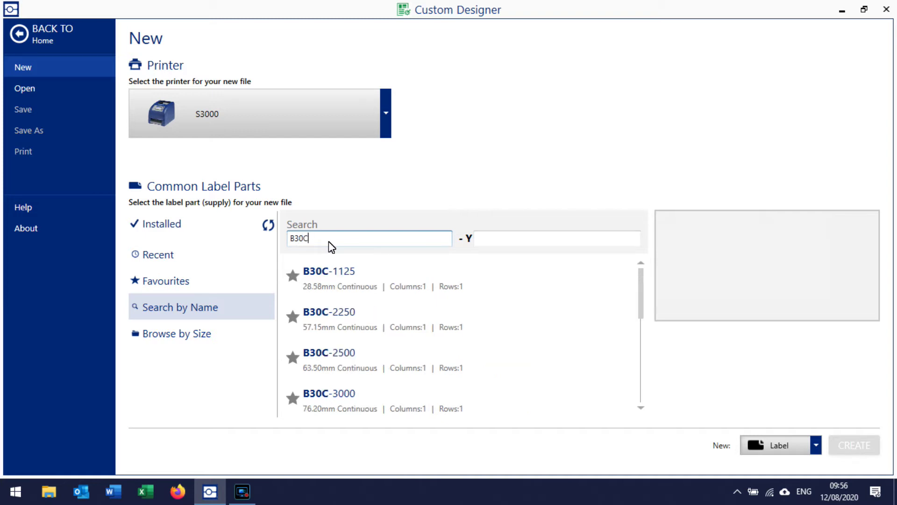
text(-2250)
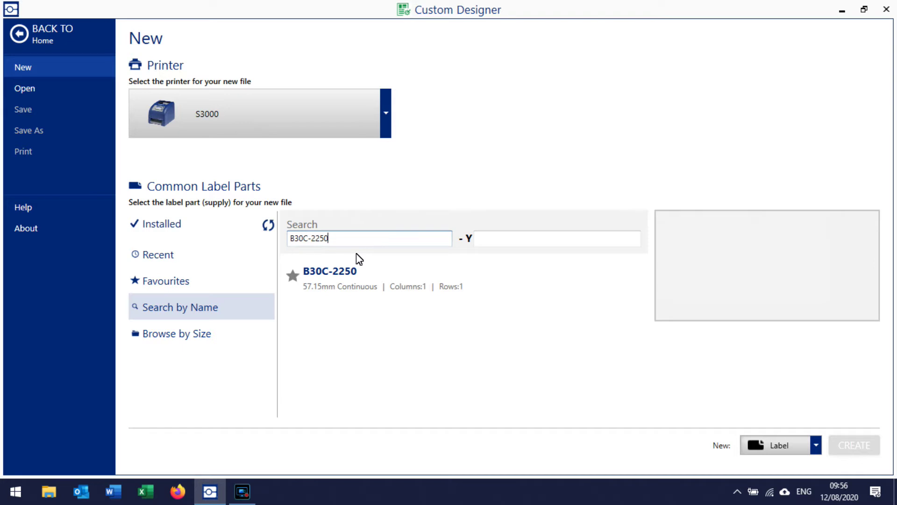
click(345, 267)
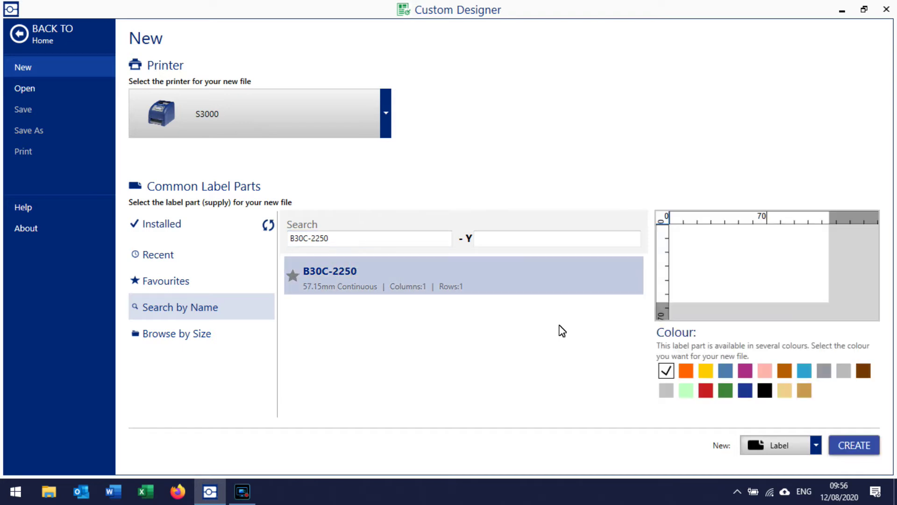
Create a blank label and import the Warehouse Sample Data - Simple spreadsheet
click(854, 444)
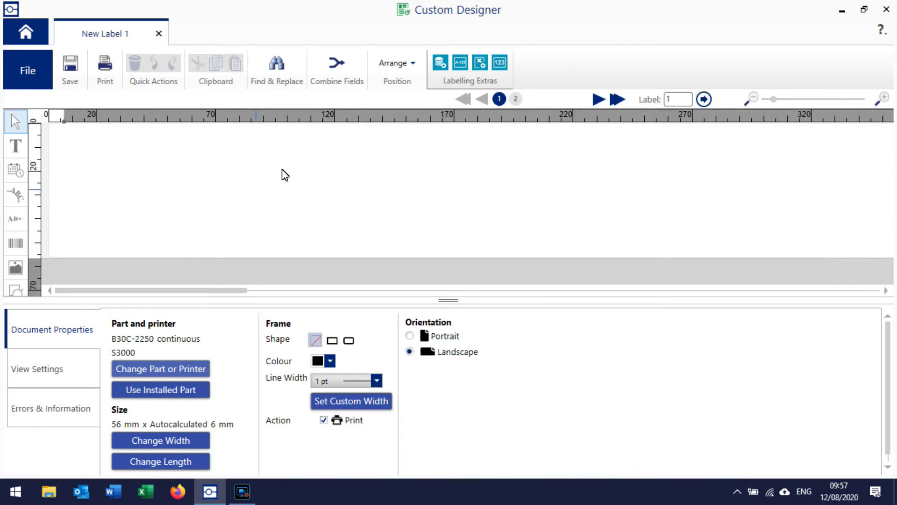
click(440, 65)
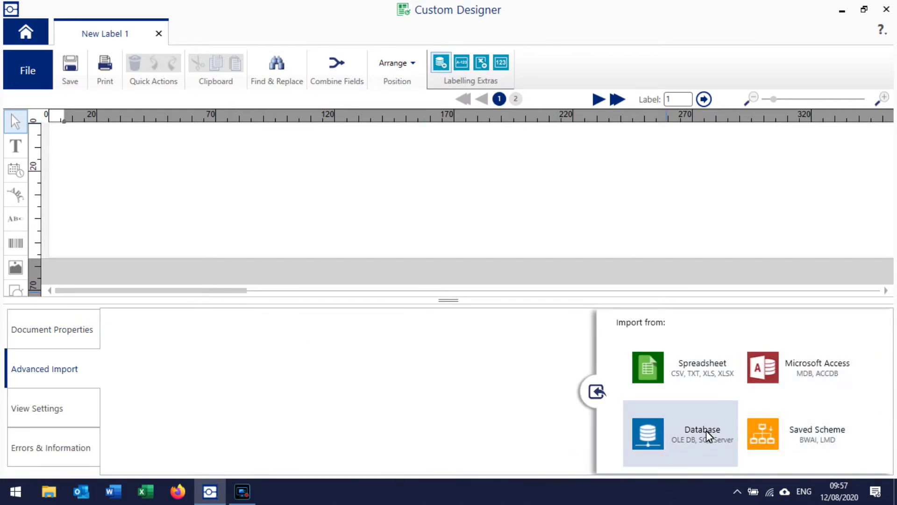
click(650, 375)
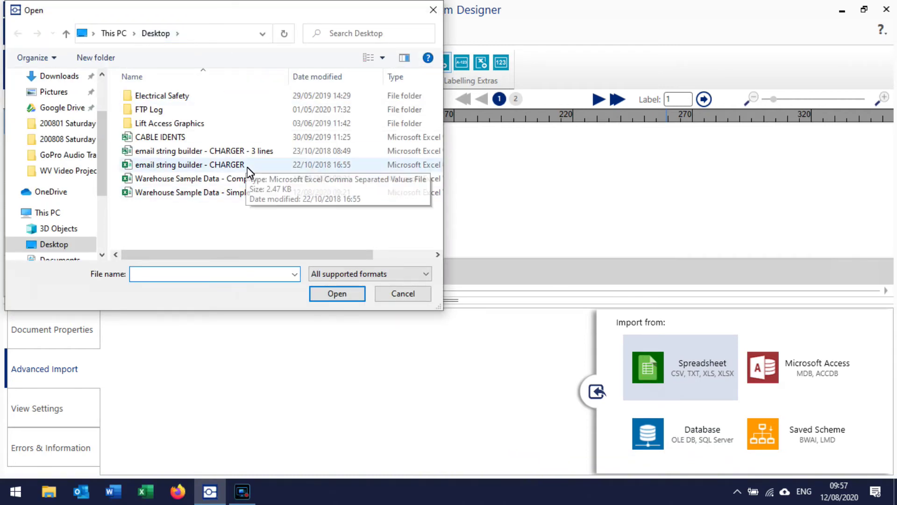
click(242, 197)
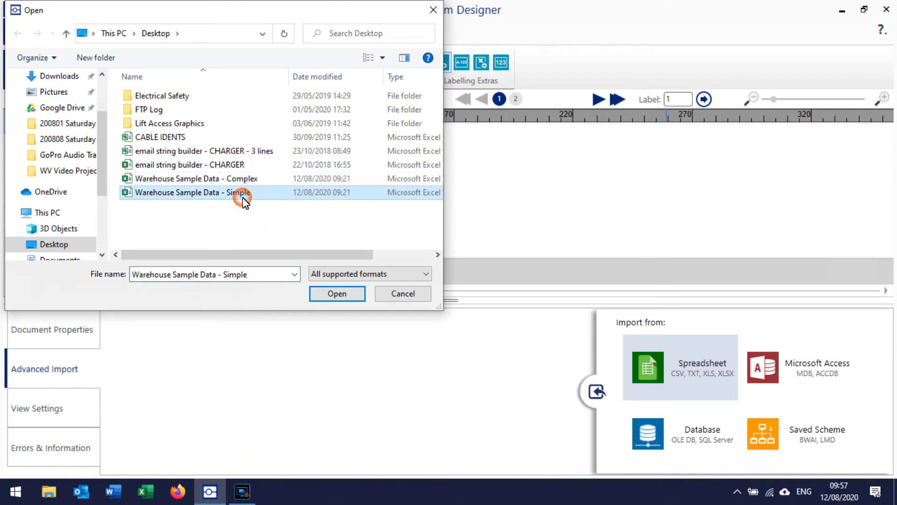
click(353, 300)
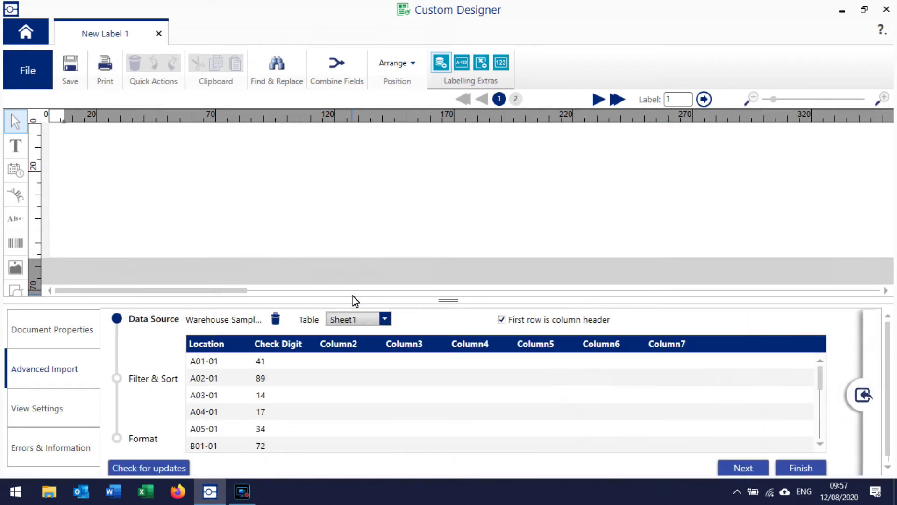
Keep Sheet1 as the data table and advance to the Filter & Sort step
click(385, 320)
click(385, 319)
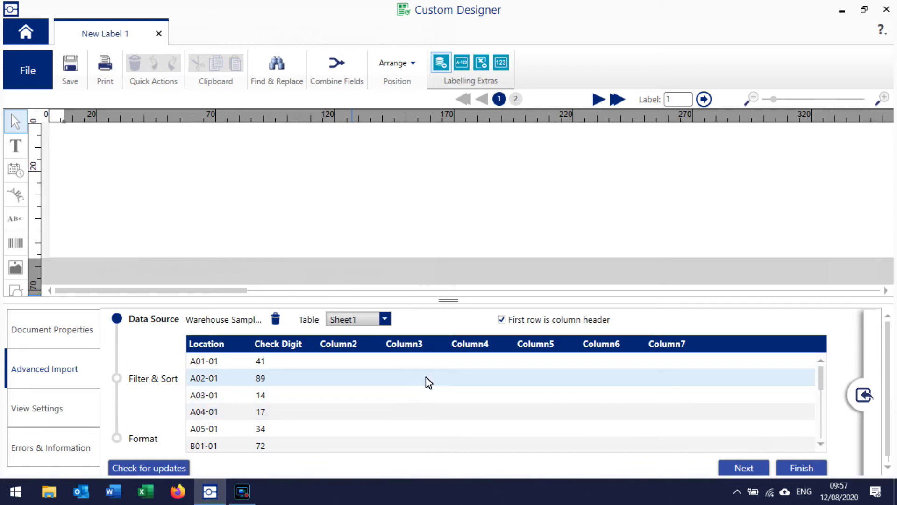
click(745, 469)
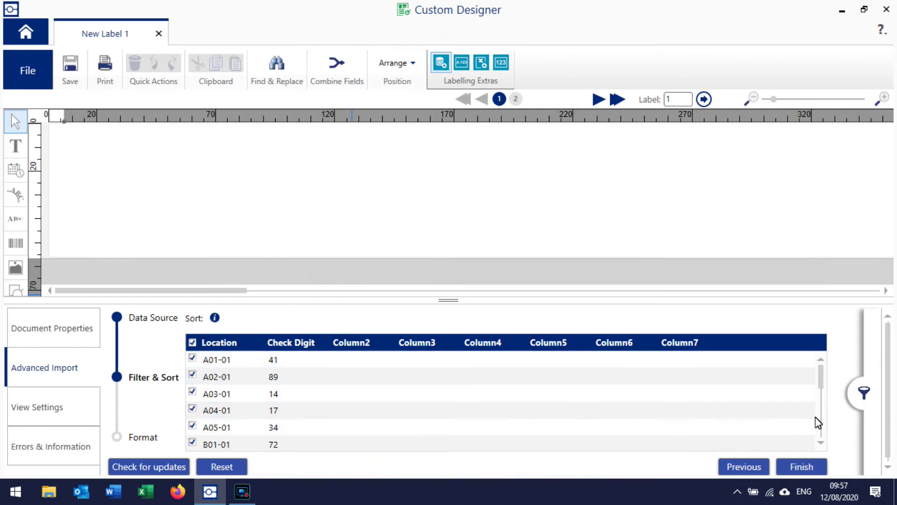
Move to the Format step and set column placement to Barcode (Code 39)
click(806, 466)
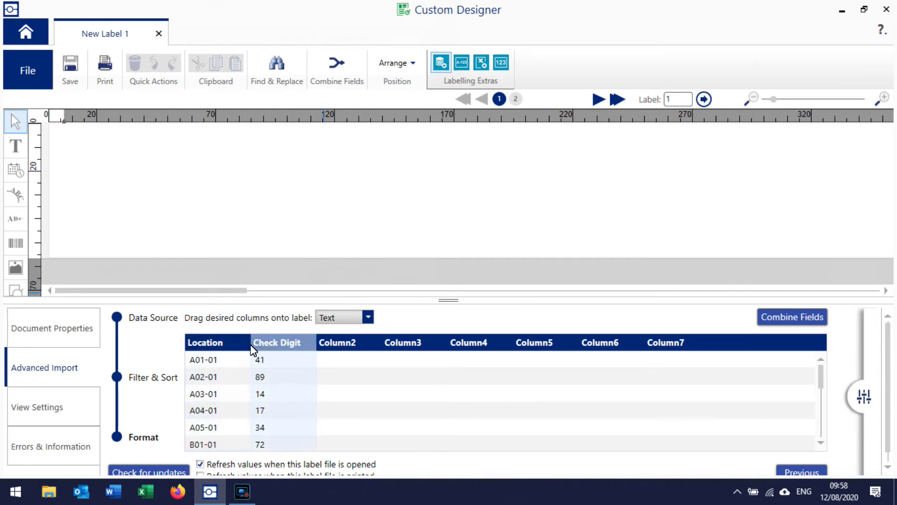
click(367, 321)
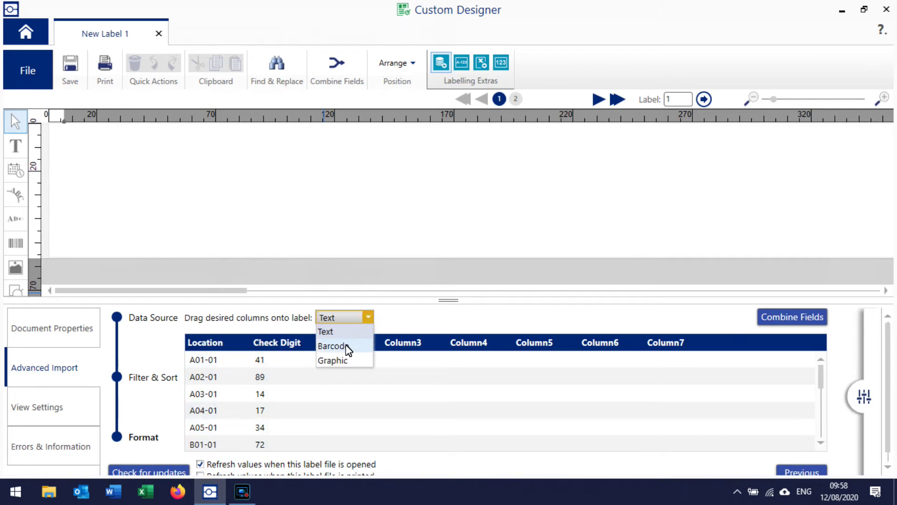
click(347, 349)
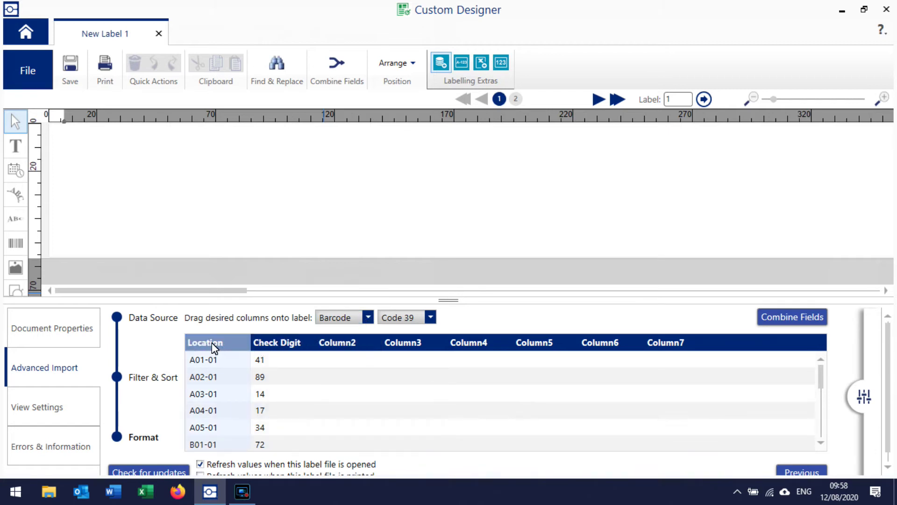
Place the Location column on the label and separate the barcode from the A01-01 text
drag(212, 346, 159, 262)
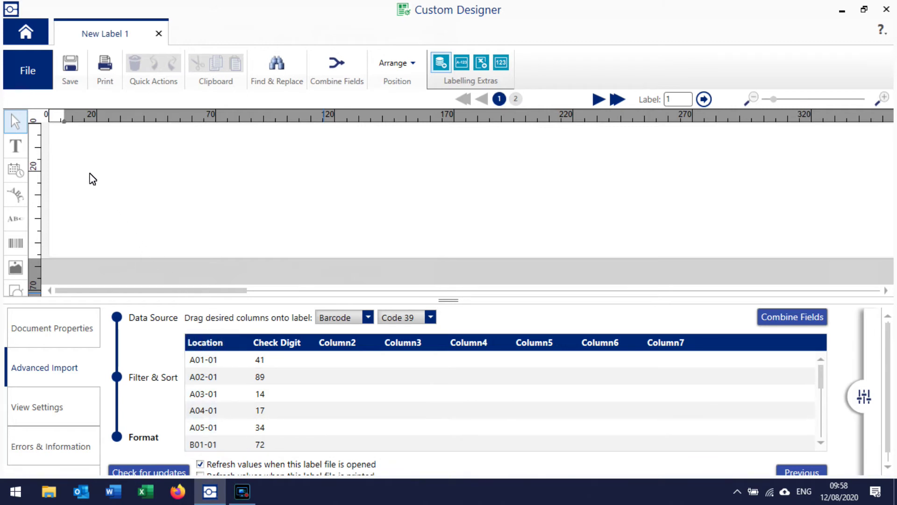
drag(93, 179, 91, 179)
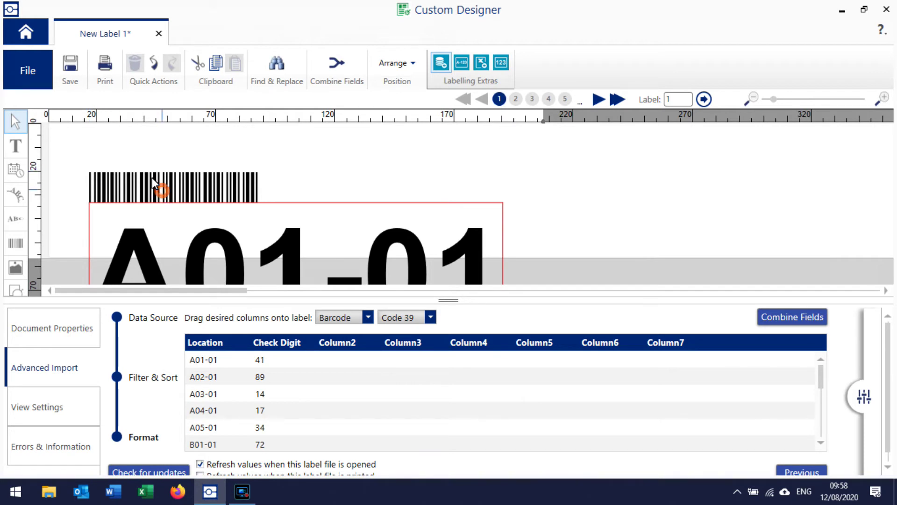
mouse_move(139, 160)
mouse_down()
mouse_move(110, 148)
mouse_move(151, 148)
mouse_up()
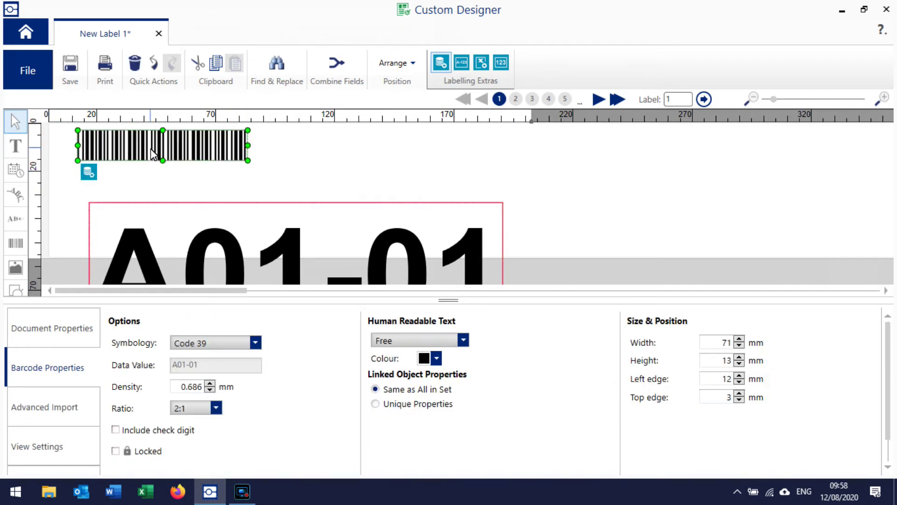
click(212, 238)
drag(353, 194, 417, 157)
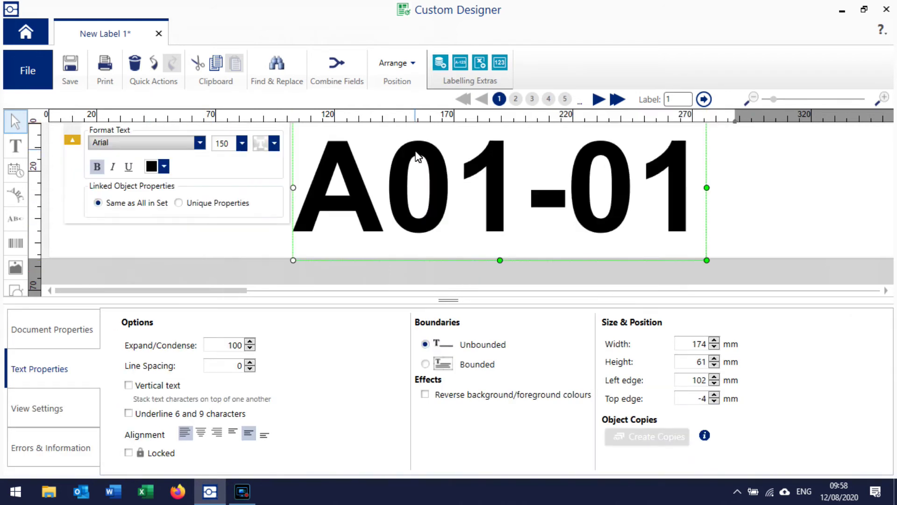
Make the barcode much taller and select the A01-01 text
click(52, 214)
click(140, 154)
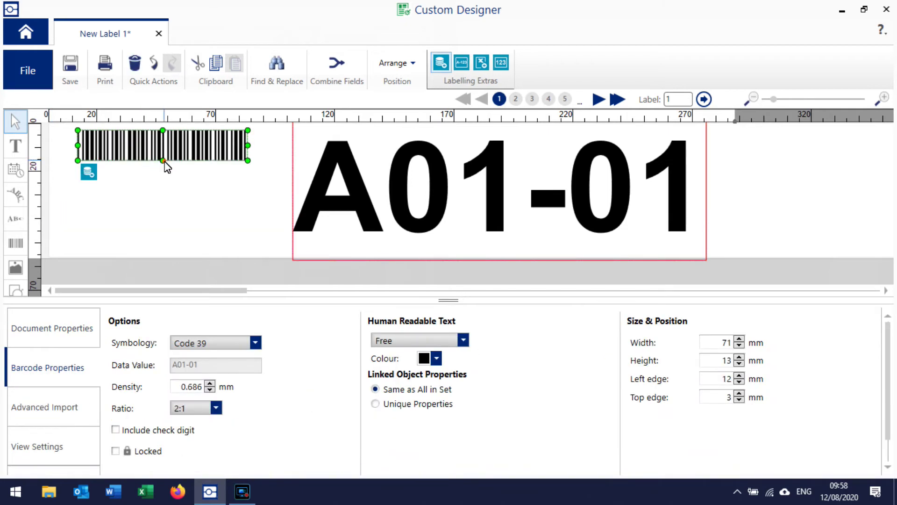
drag(164, 161, 164, 247)
drag(163, 207, 165, 209)
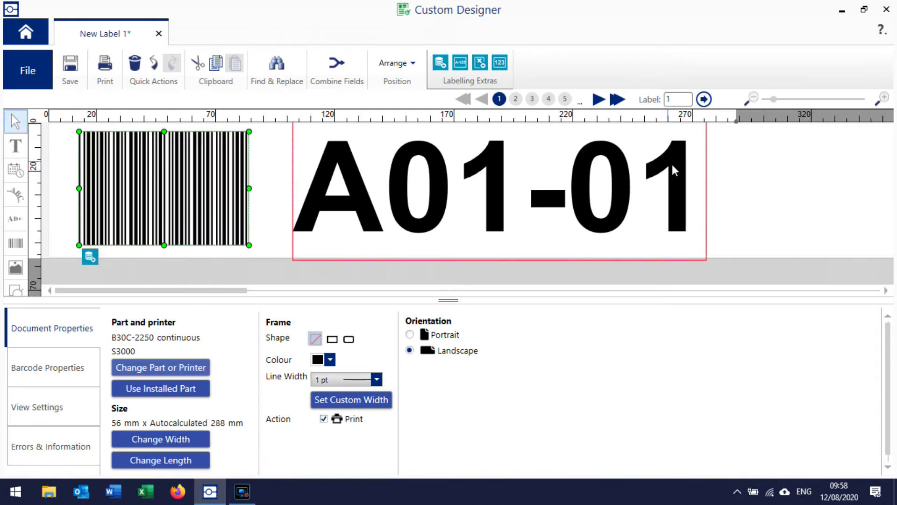
click(681, 190)
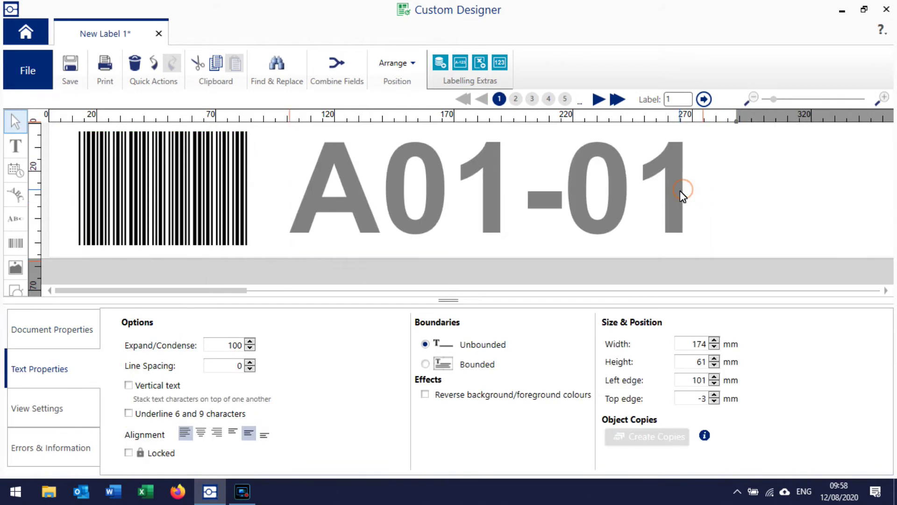
click(725, 193)
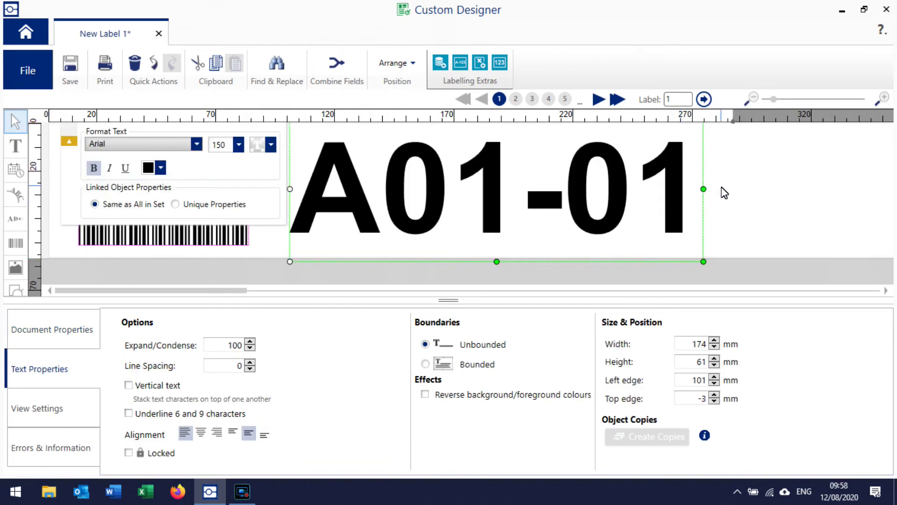
Draw a graphic frame to the right of the A01-01 text
click(724, 192)
click(750, 179)
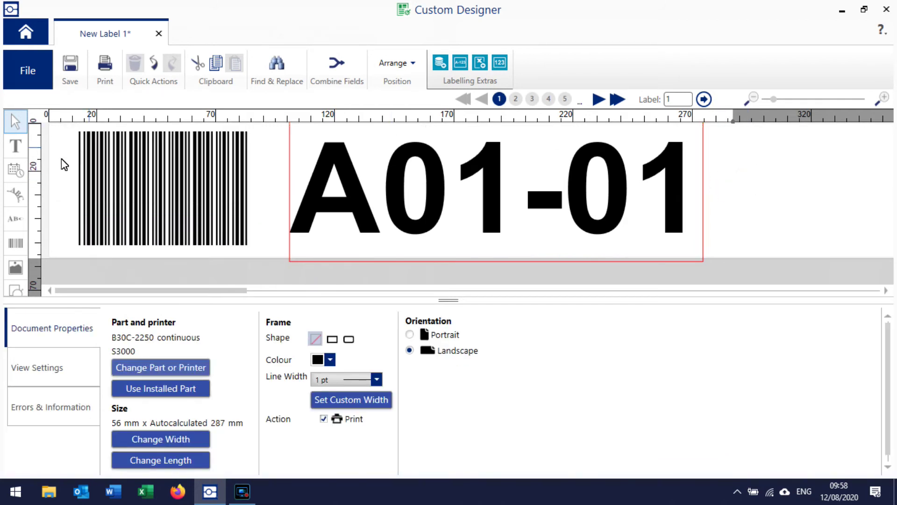
click(16, 269)
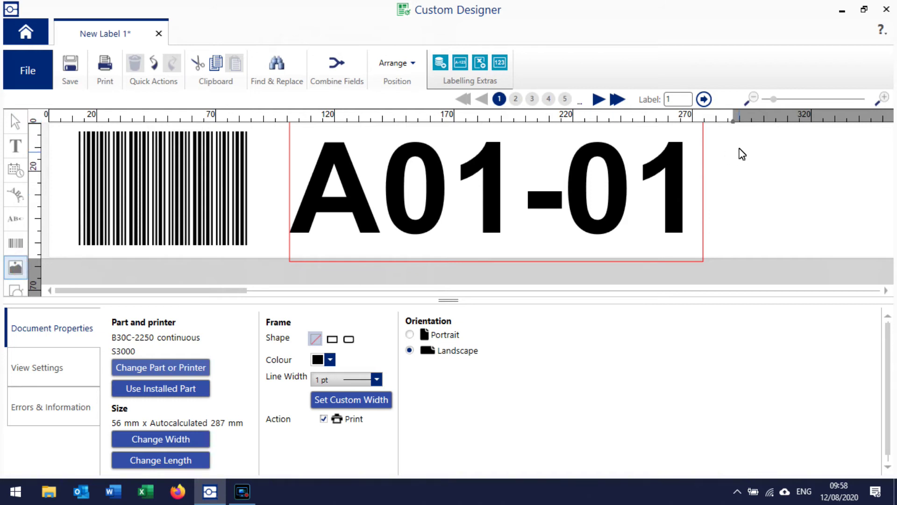
drag(737, 138, 850, 244)
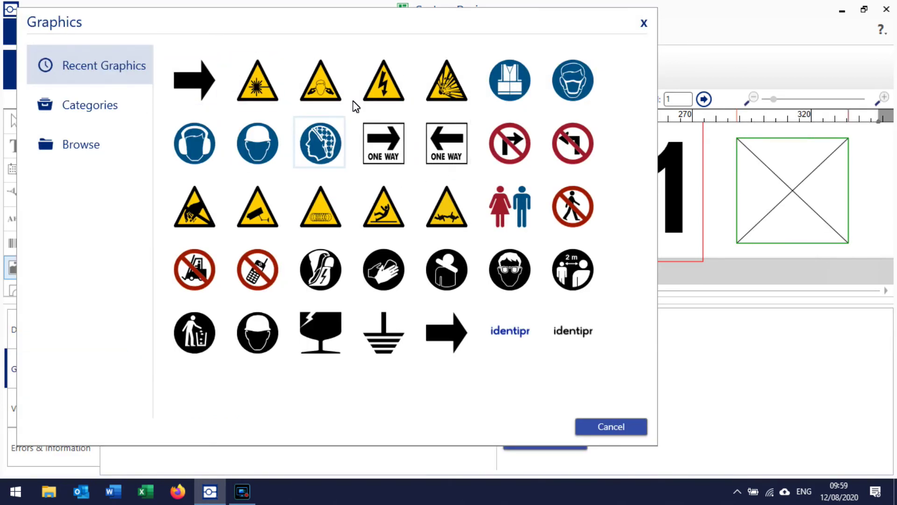
Fill the frame with the third right-pointing arrow from the Arrows category
click(71, 107)
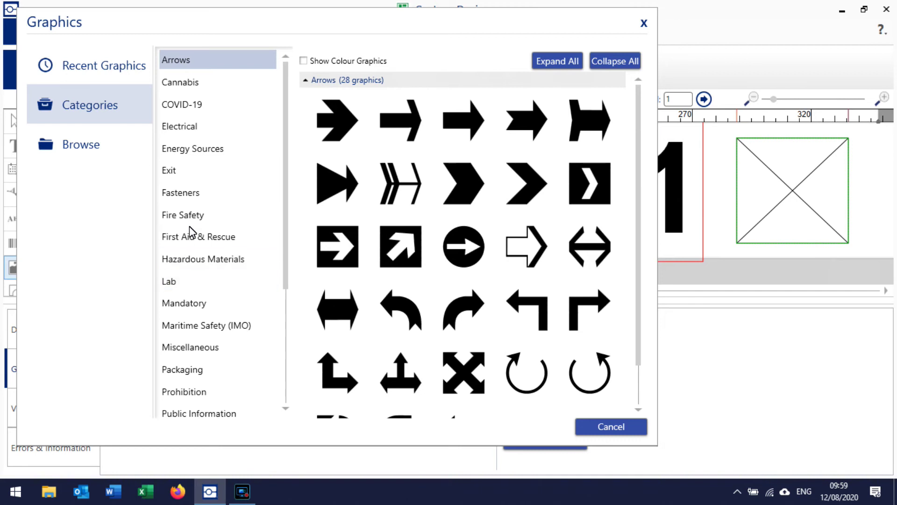
click(205, 69)
click(462, 123)
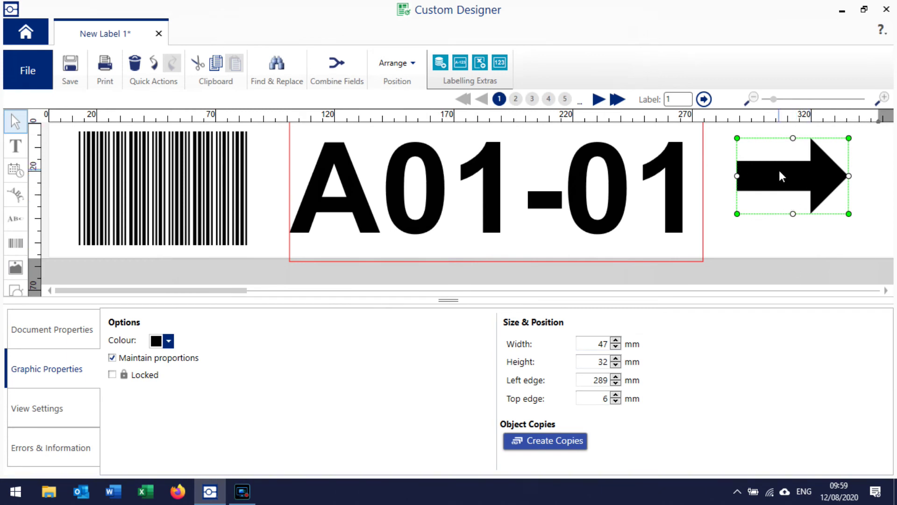
Rotate the arrow 270° to point up, move it, and shrink it to 38 × 26 mm
click(395, 64)
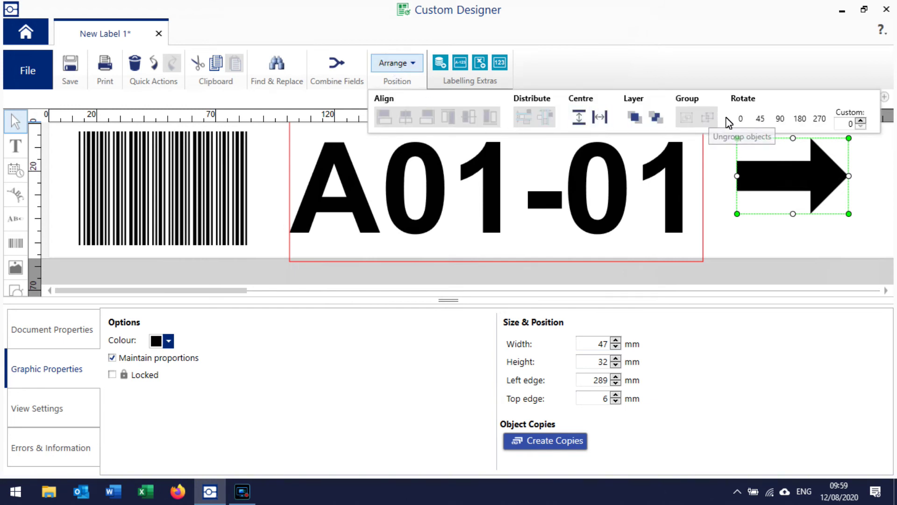
click(780, 119)
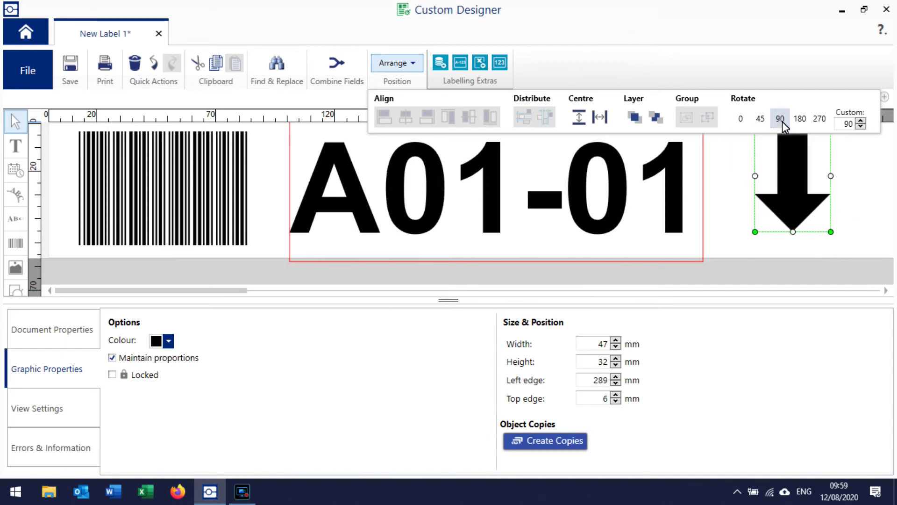
click(821, 120)
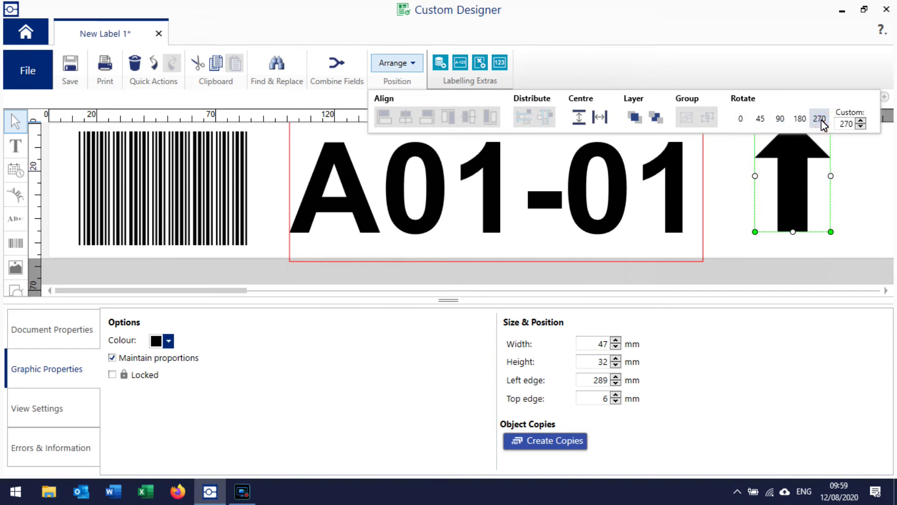
click(786, 116)
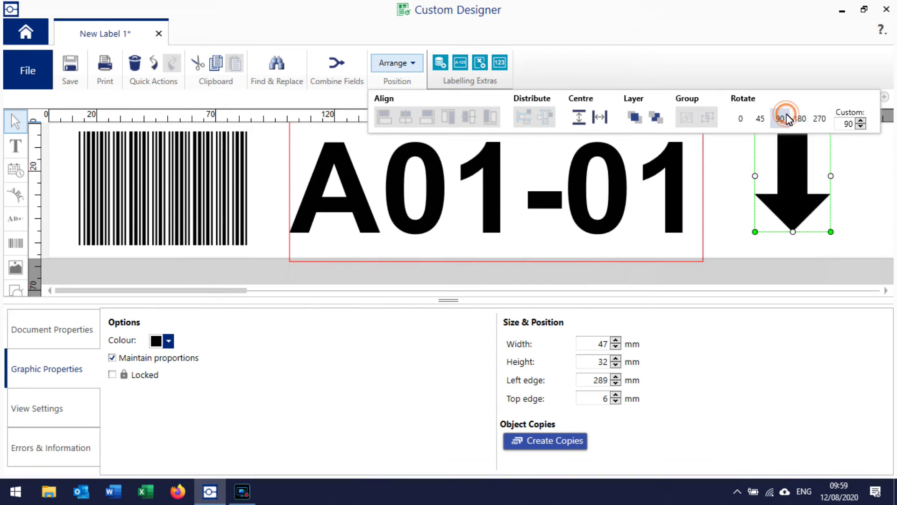
click(829, 121)
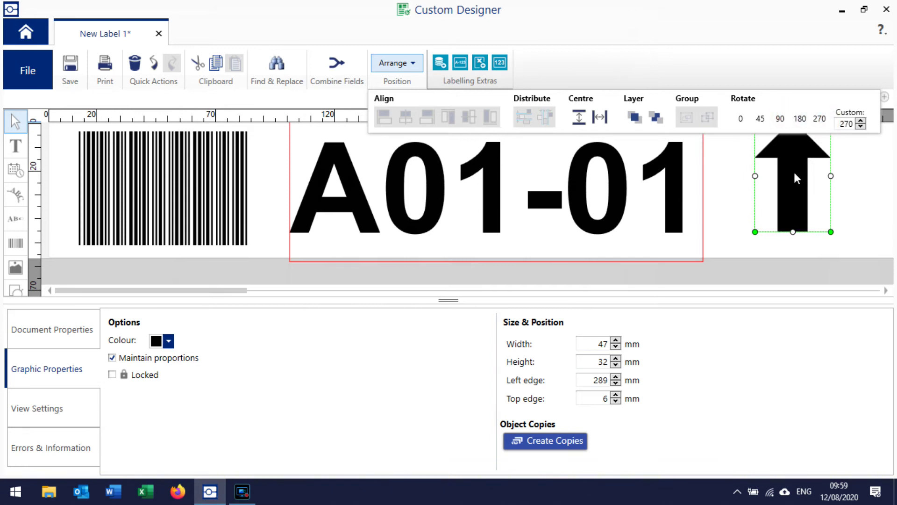
click(866, 219)
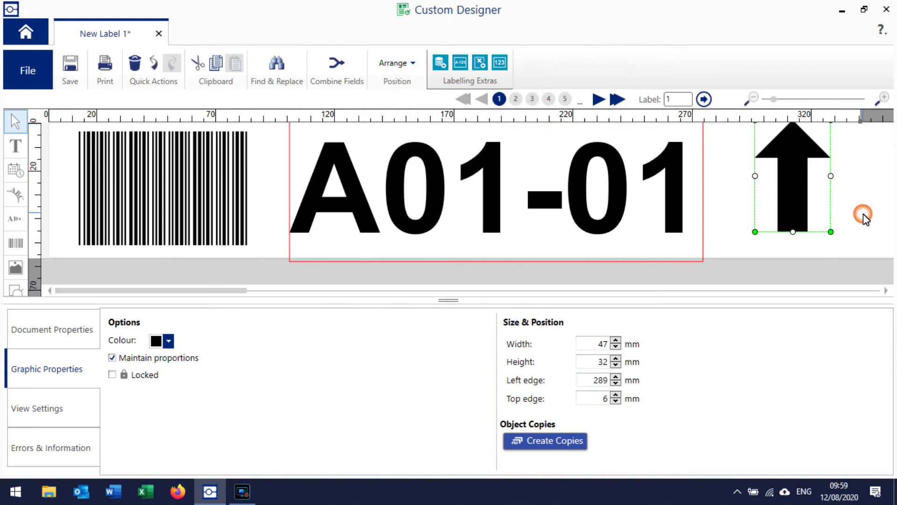
drag(783, 155, 808, 169)
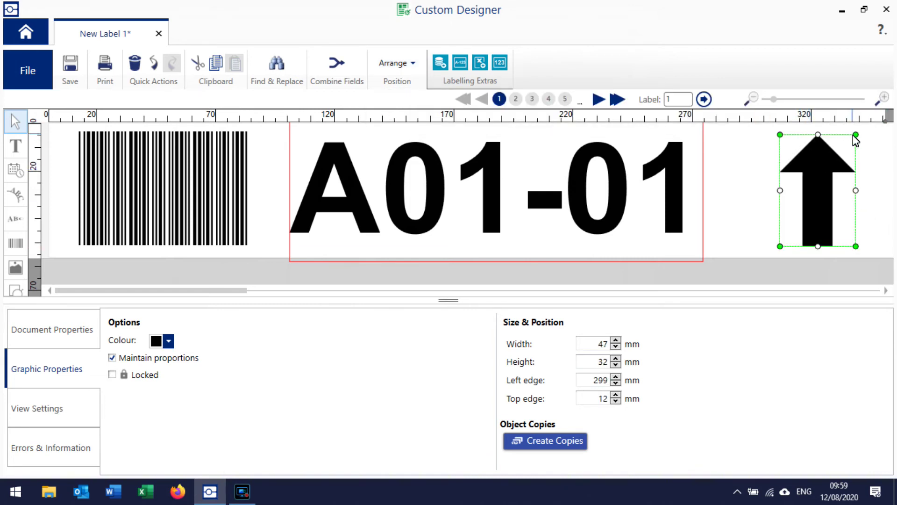
drag(853, 135, 810, 162)
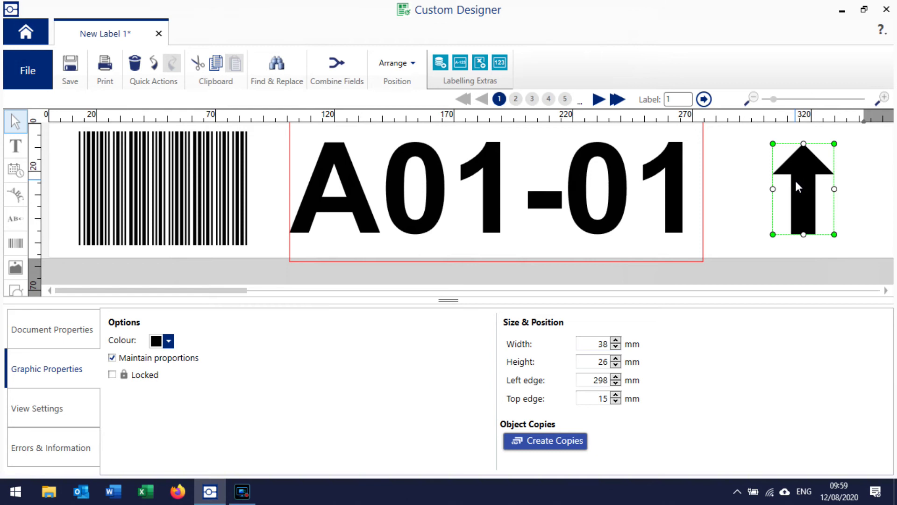
Open the print preview, zoom out to see the 15 labels, then return to New Label 1
click(106, 63)
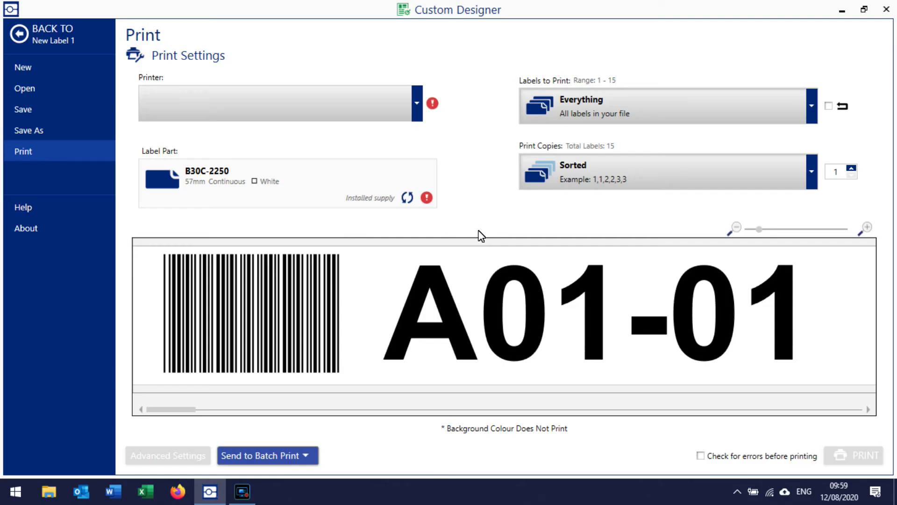
click(735, 231)
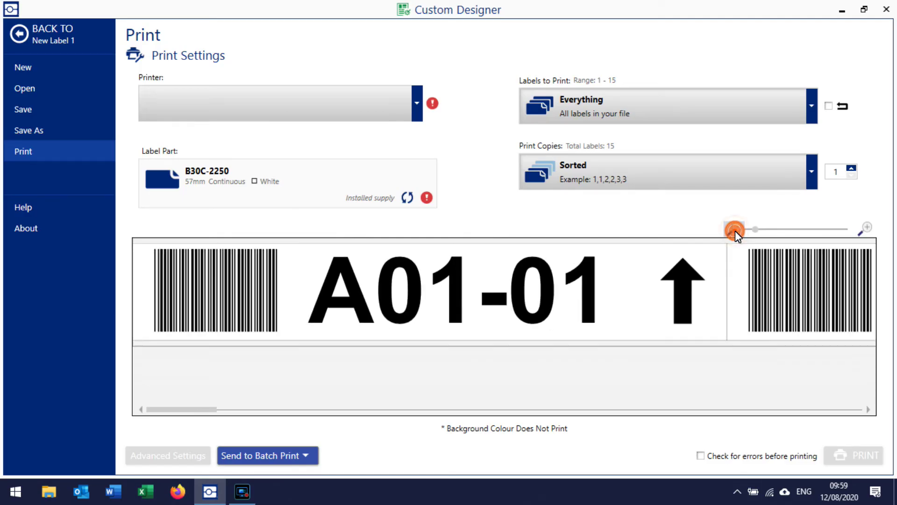
click(735, 231)
click(736, 231)
click(736, 231)
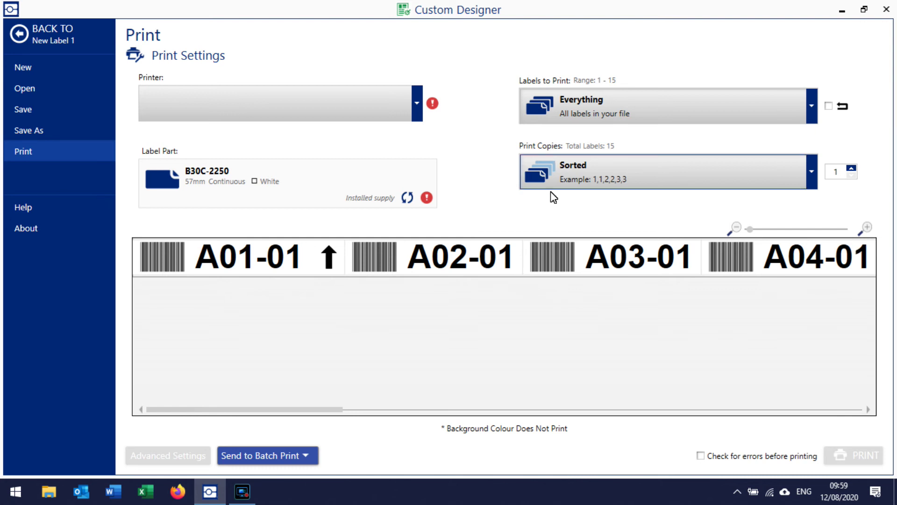
click(24, 31)
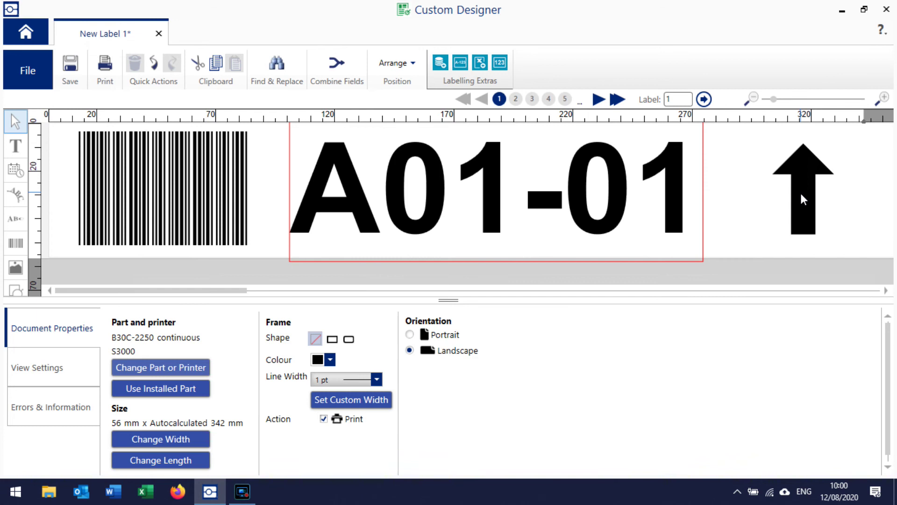
Set the up arrow graphic to copy onto all labels automatically
click(800, 192)
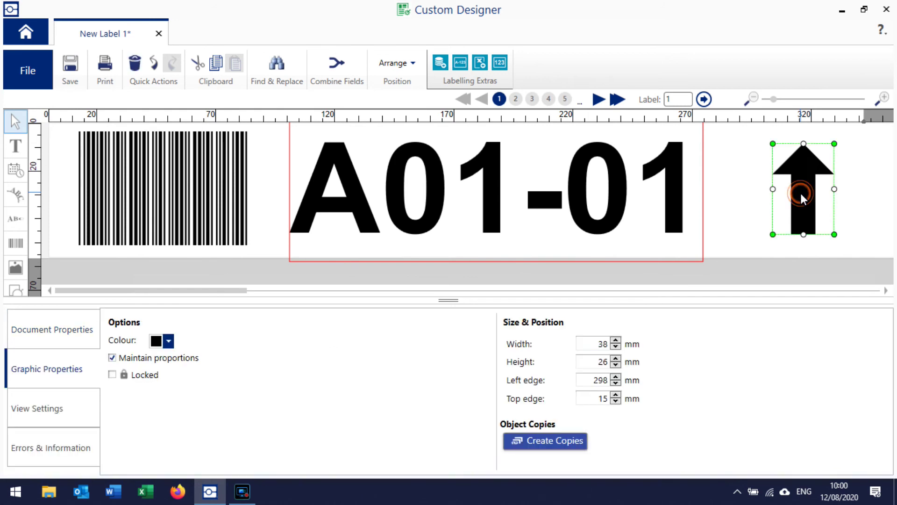
click(553, 438)
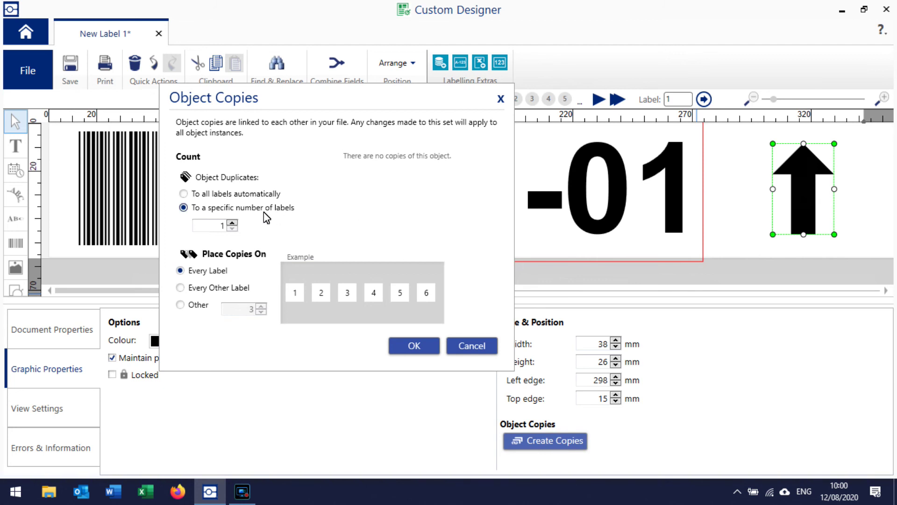
click(213, 197)
click(414, 345)
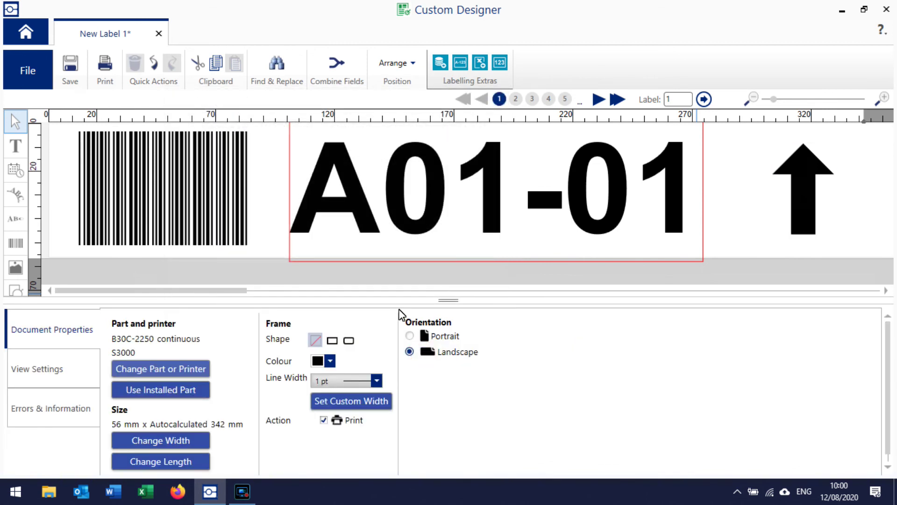
click(107, 69)
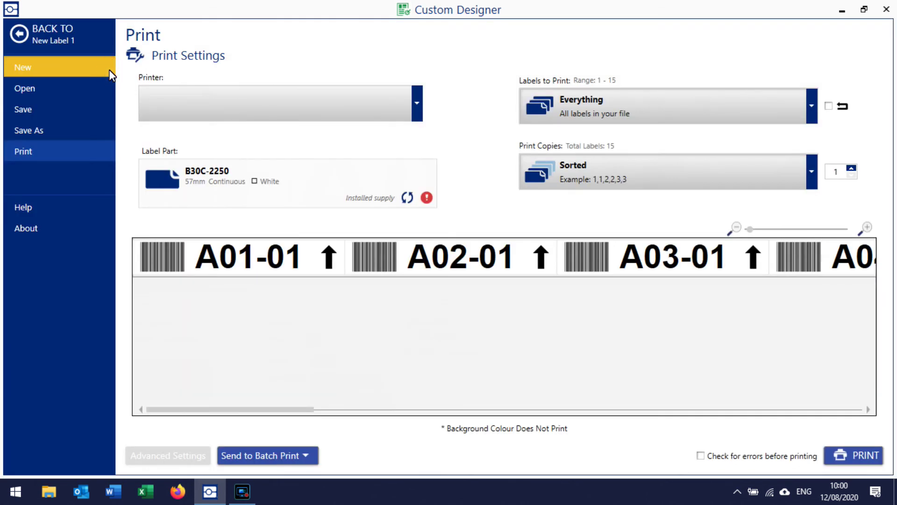
click(418, 105)
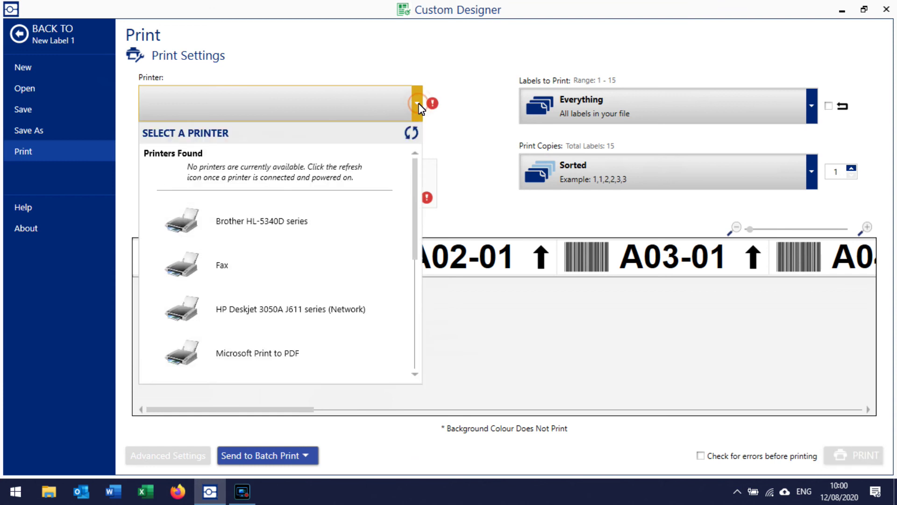
drag(416, 217, 420, 342)
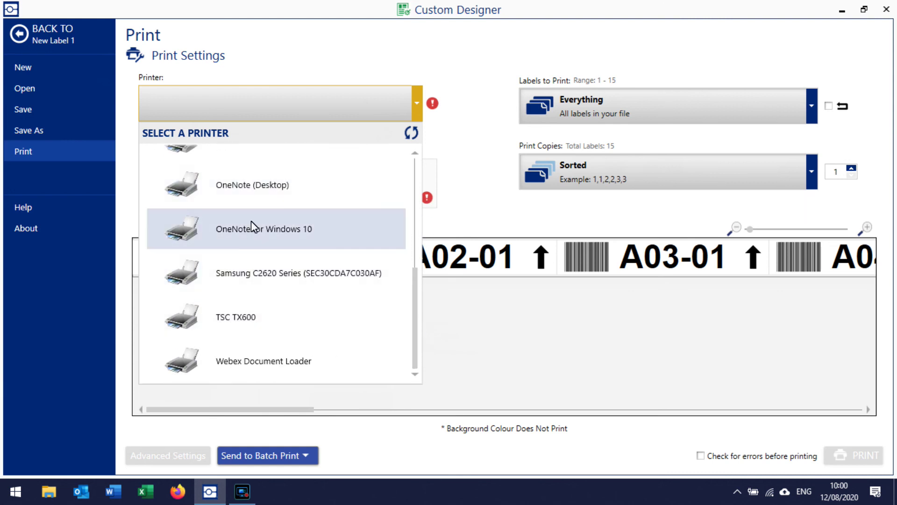
click(287, 120)
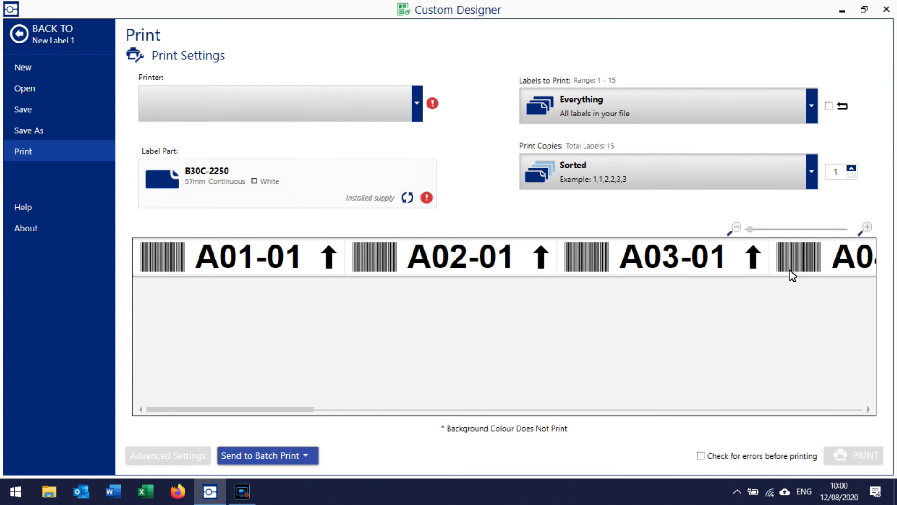
click(812, 111)
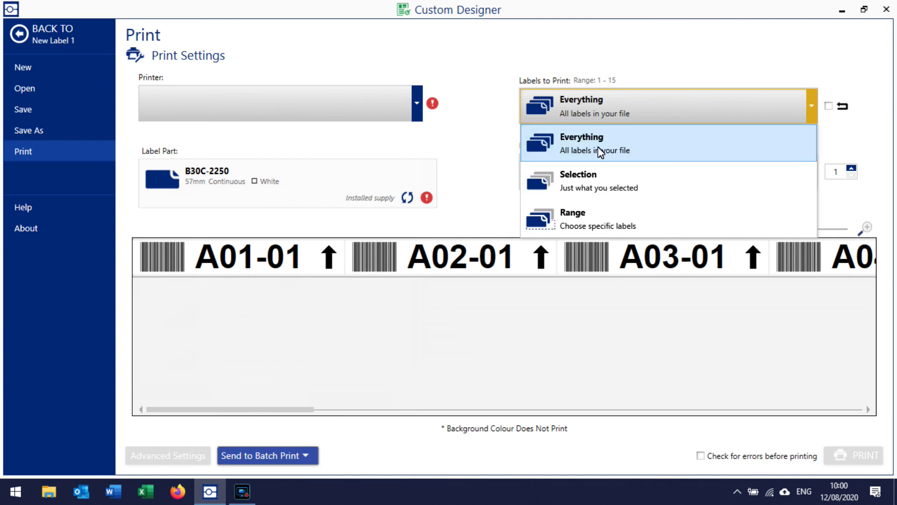
Limit printing to the label range 1 to 3 (A01-01 through A03-01)
click(579, 228)
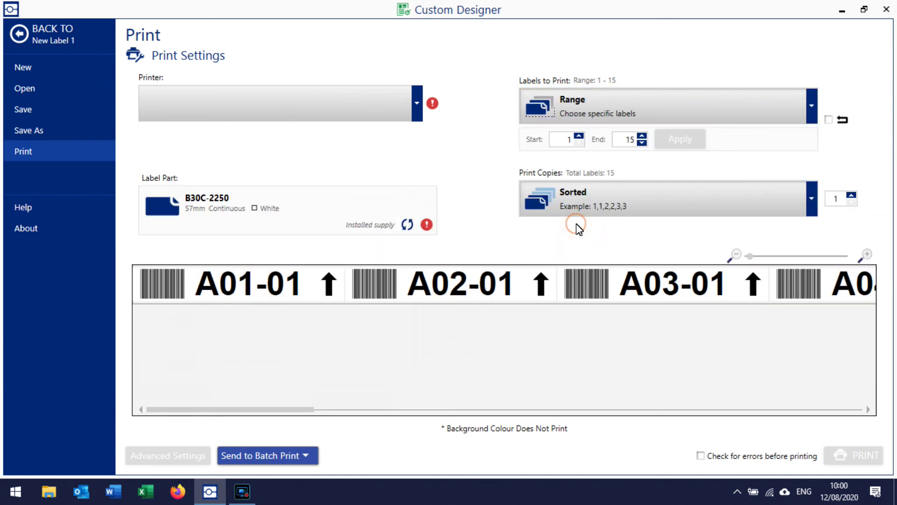
click(628, 140)
text(3)
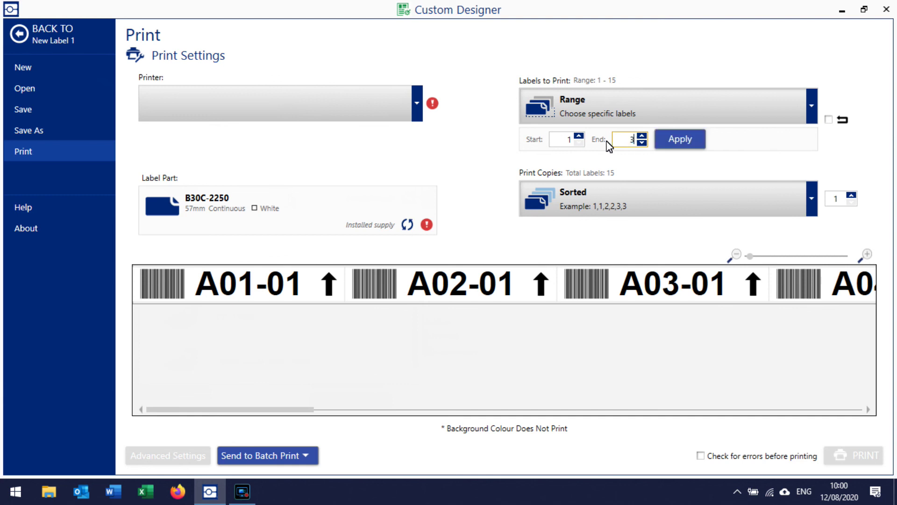
click(677, 141)
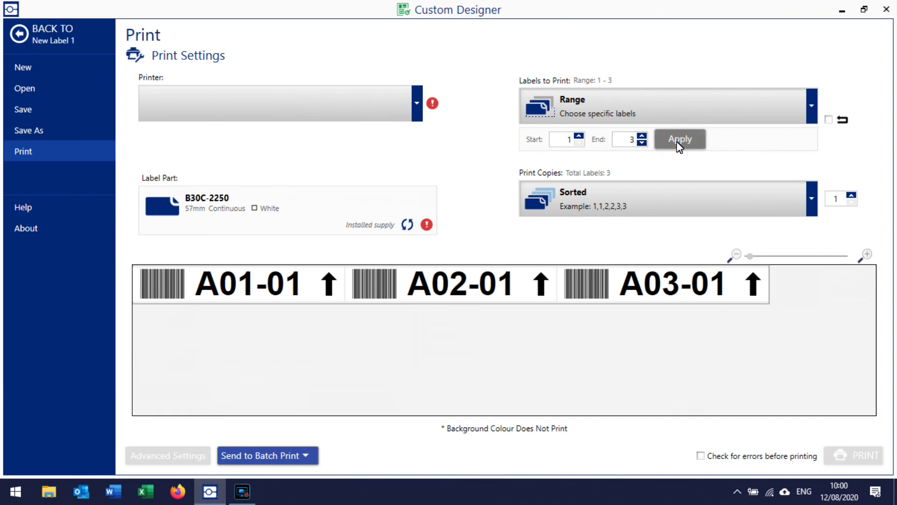